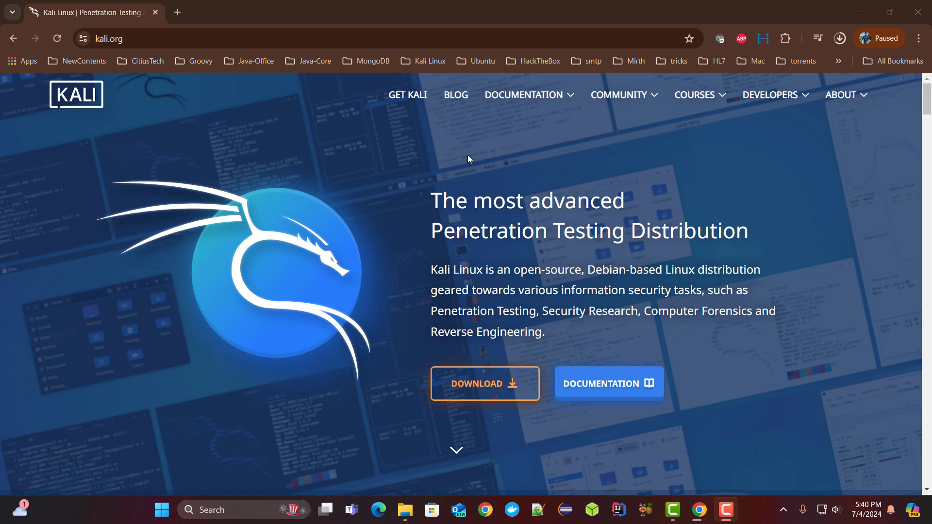
Navigate from the kali.org homepage to the Get Kali download page
{"action": "double_click", "coordinate": [182, 39]}
{"action": "left_click", "coordinate": [182, 40]}
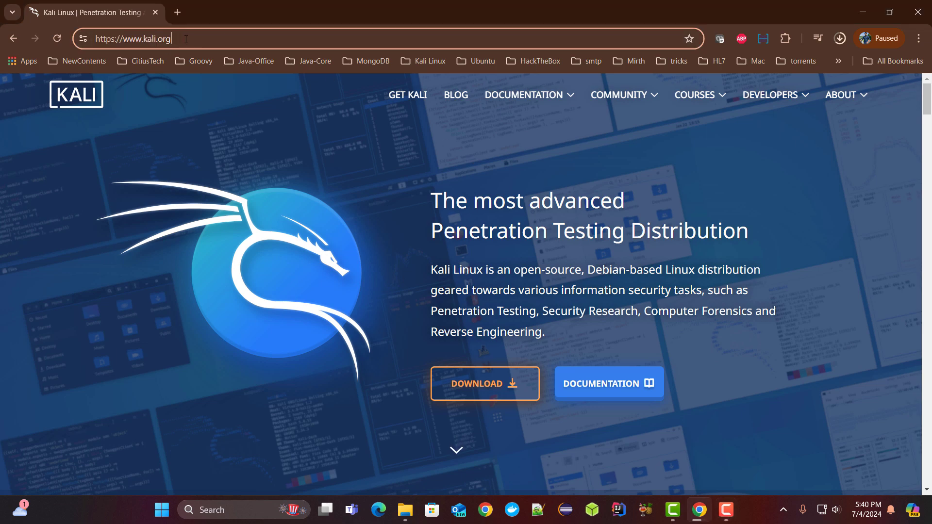
{"action": "scroll", "coordinate": [535, 212], "scroll_direction": "down", "scroll_amount": 3}
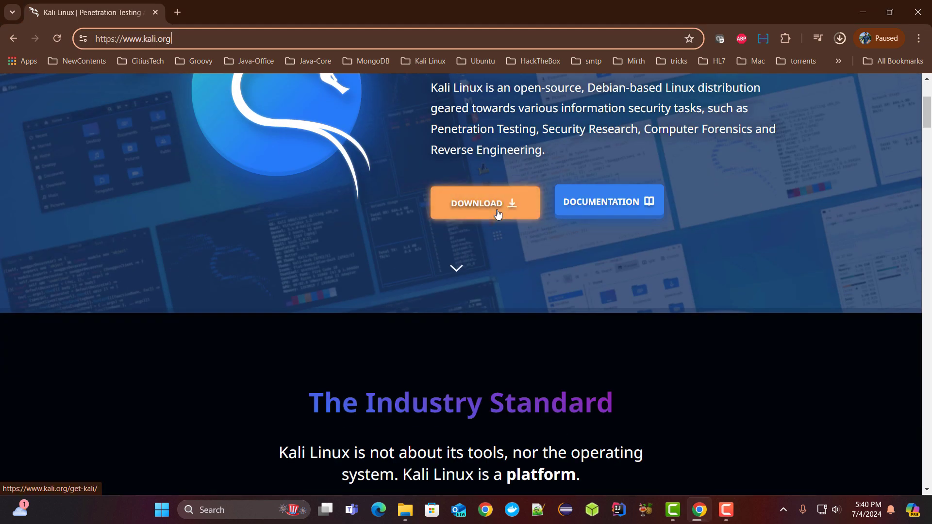
{"action": "left_click", "coordinate": [497, 209]}
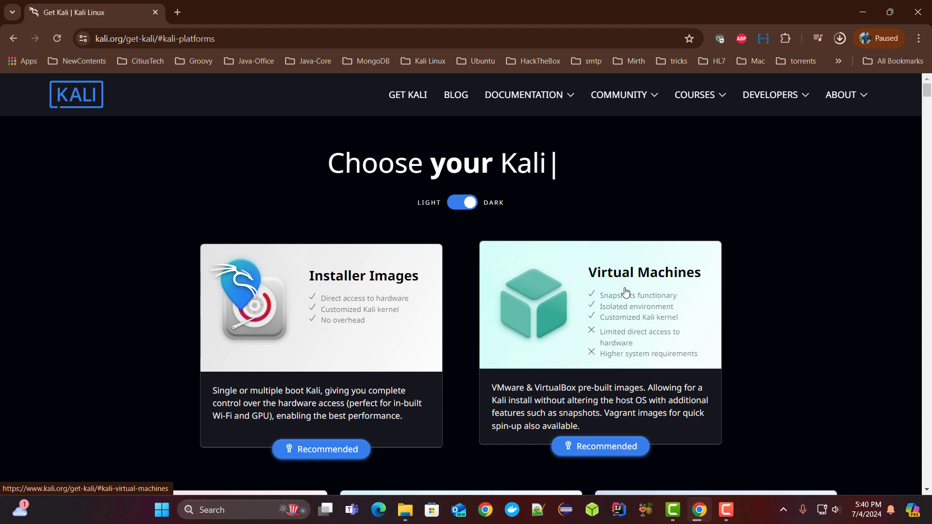
Download the 3.1 GB kali-linux-2024.2-vmware-amd64.7z image from the 64-bit VMware card
{"action": "left_click", "coordinate": [626, 292]}
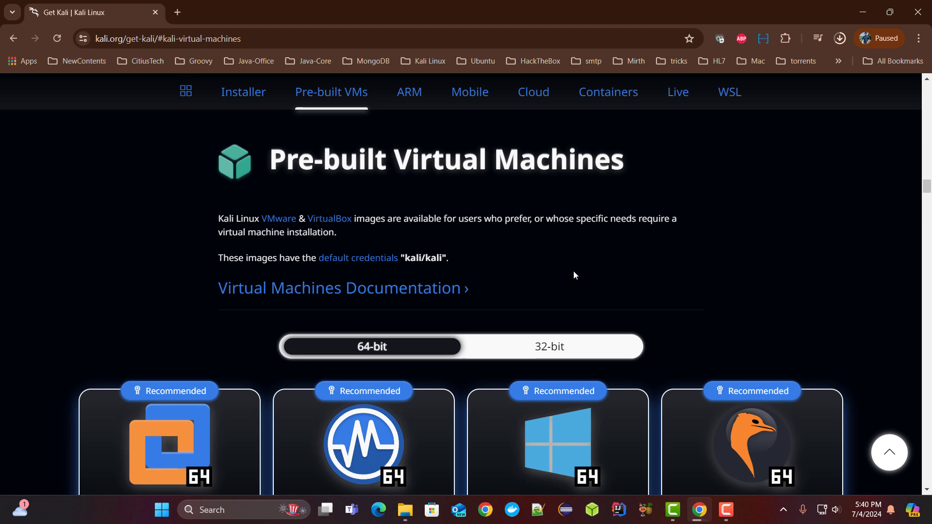
{"action": "scroll", "coordinate": [574, 273], "scroll_direction": "down", "scroll_amount": 3}
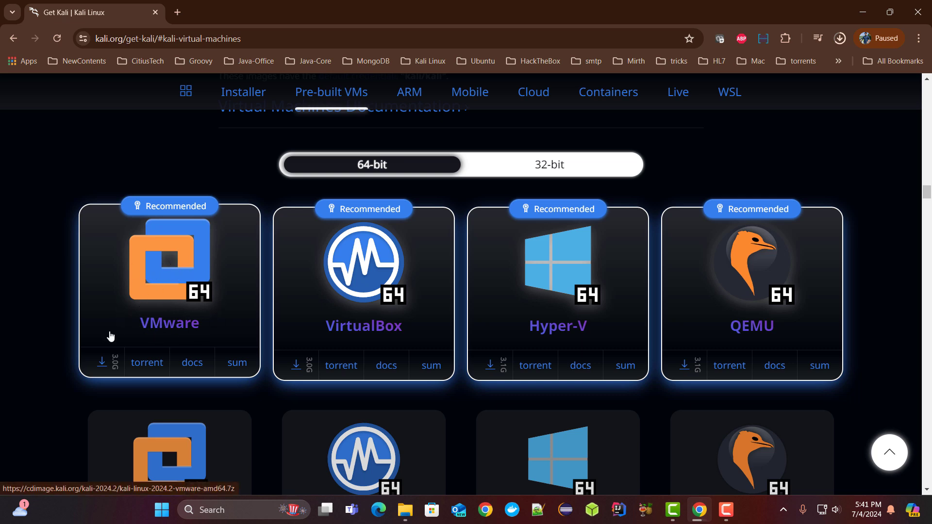
{"action": "left_click", "coordinate": [103, 363]}
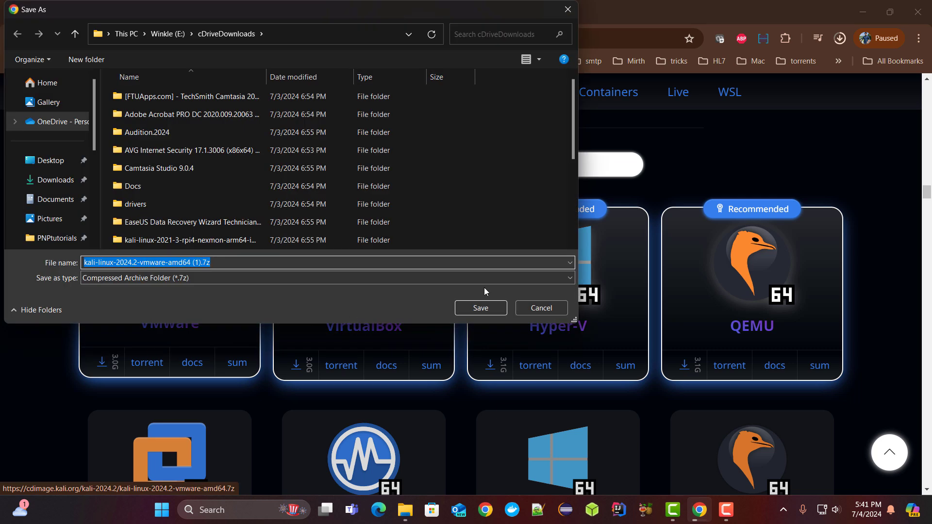
{"action": "left_click", "coordinate": [483, 308]}
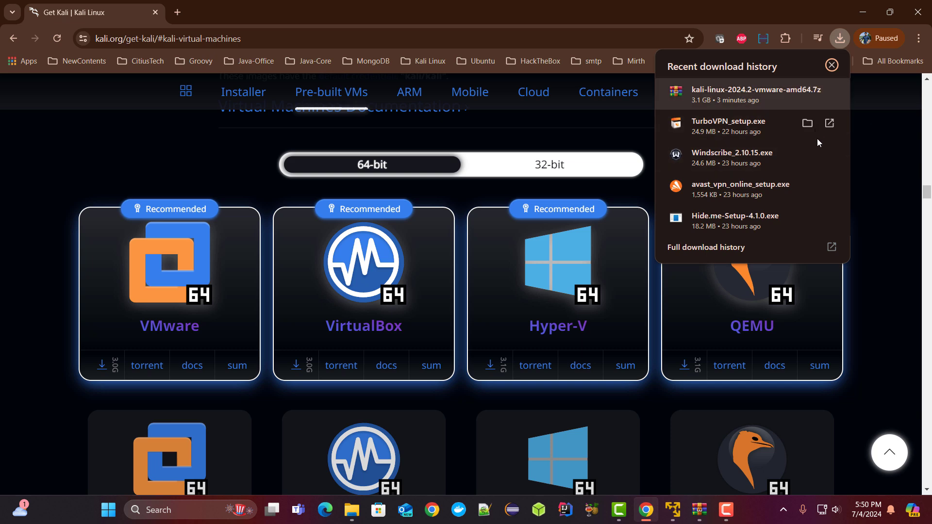
Close the downloads list, reveal the extracted kali-linux folder on the desktop, and bring up VMware Player
{"action": "left_click", "coordinate": [866, 144]}
{"action": "key", "text": "super+d"}
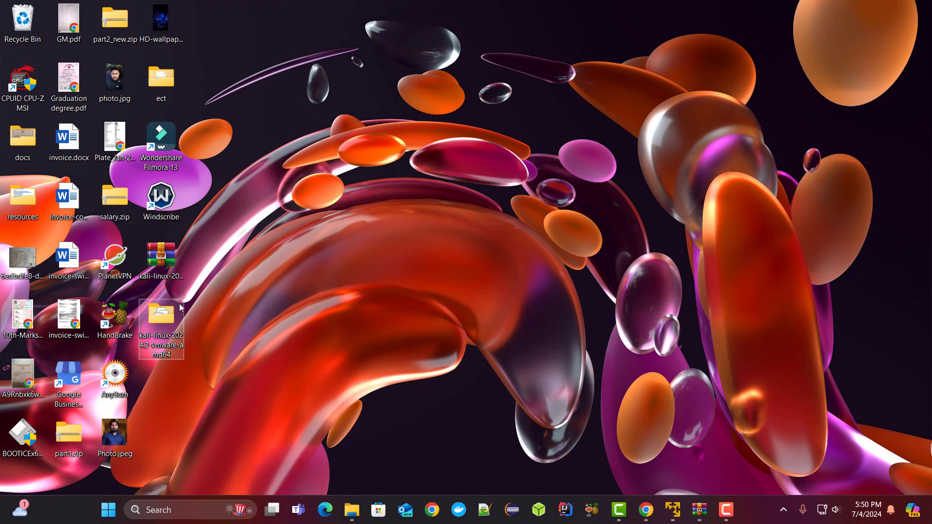
{"action": "left_click", "coordinate": [167, 345]}
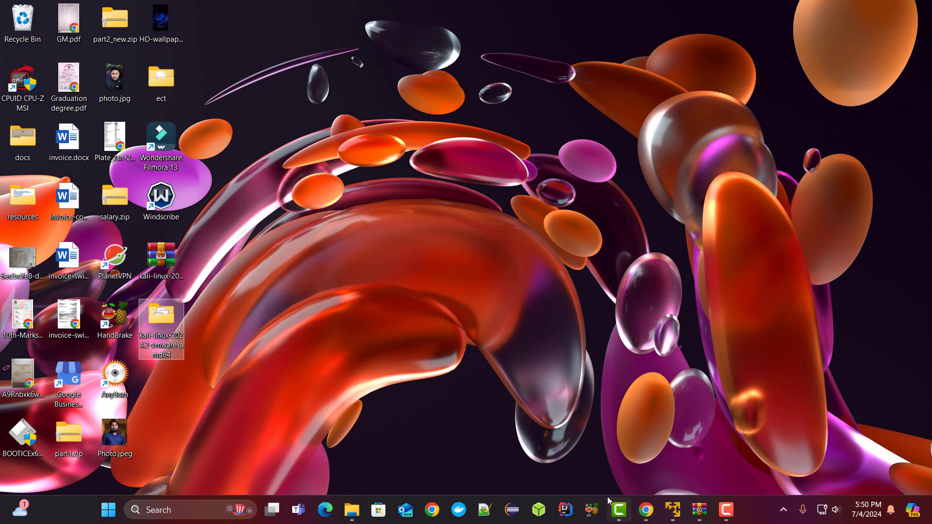
{"action": "left_click", "coordinate": [673, 510]}
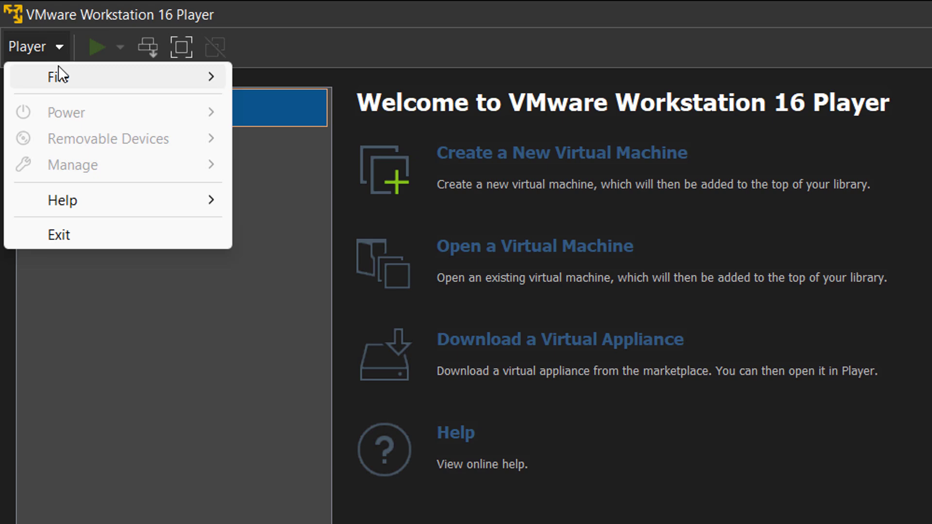
Open the kali-linux-2024.2-vmware-amd64 .vmx file in VMware Player to boot the VM
{"action": "mouse_move", "coordinate": [89, 83]}
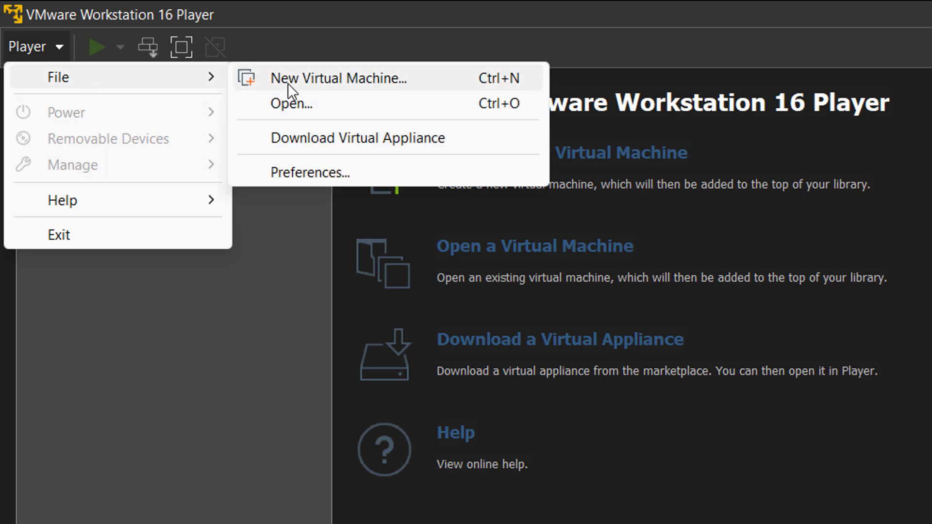
{"action": "left_click", "coordinate": [306, 99]}
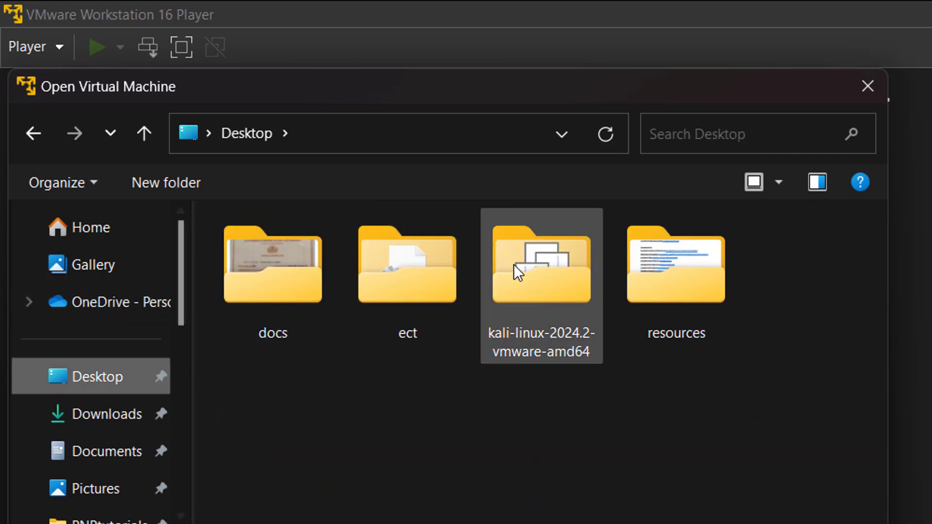
{"action": "double_click", "coordinate": [526, 264]}
{"action": "left_click", "coordinate": [428, 255]}
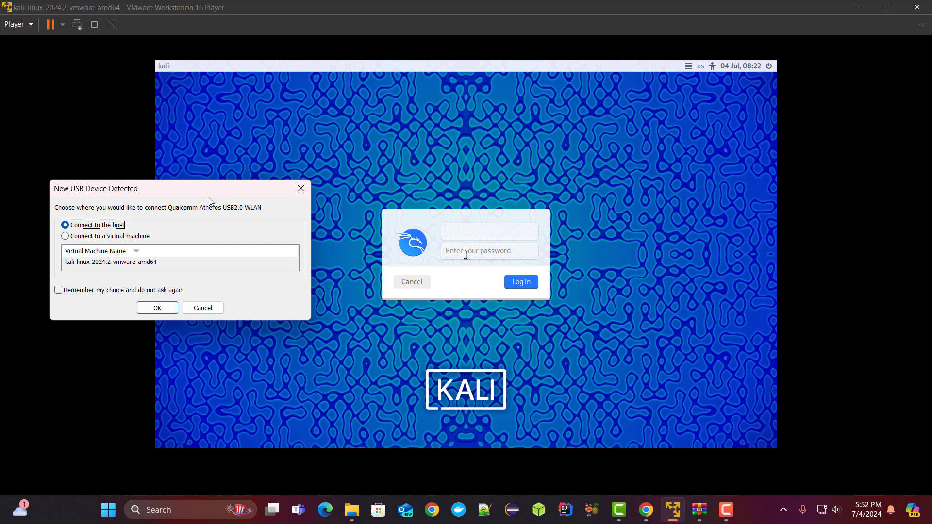
Connect the Qualcomm Atheros USB2.0 WLAN adapter to the kali-linux-2024.2-vmware-amd64 VM
{"action": "key", "text": "Return"}
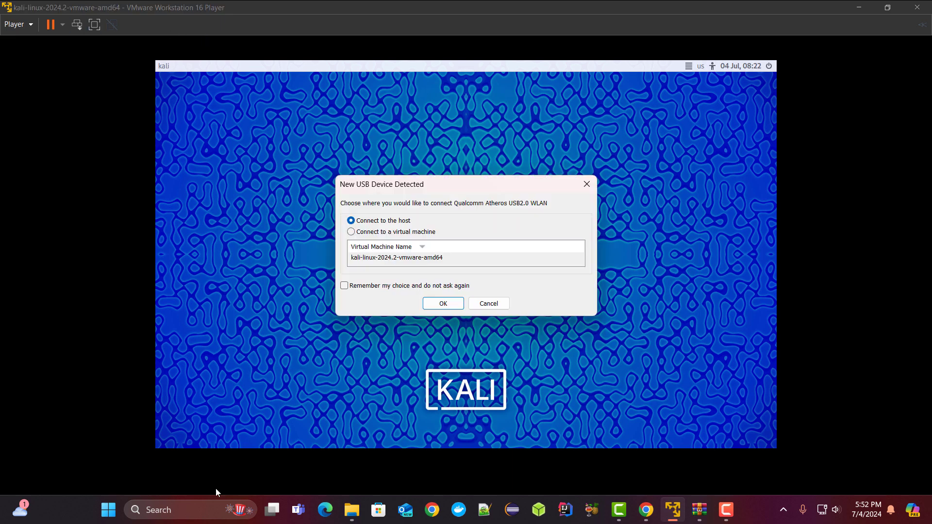
{"action": "left_click", "coordinate": [383, 233]}
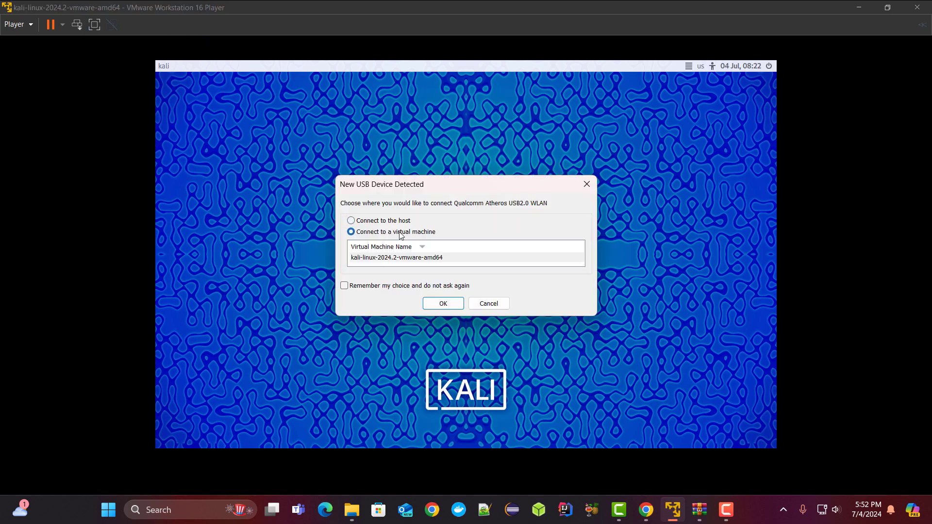
{"action": "left_click", "coordinate": [419, 257]}
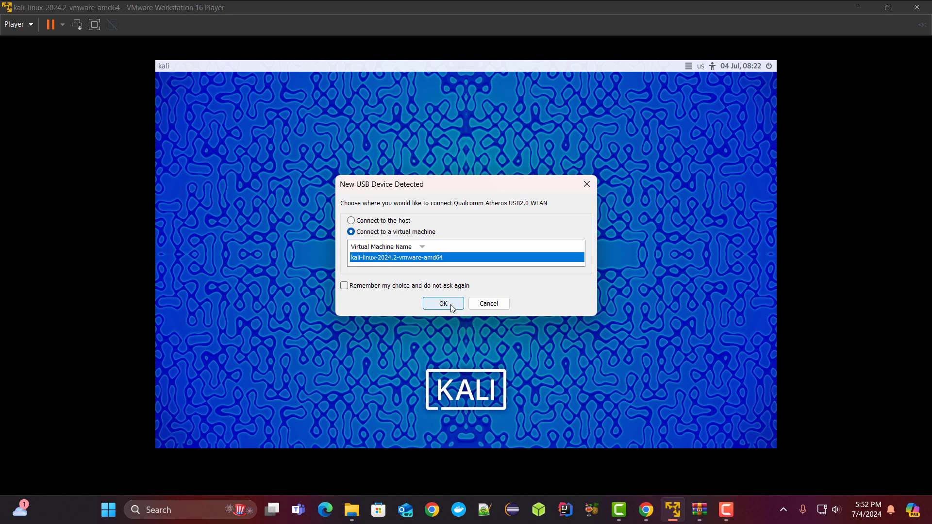
{"action": "left_click", "coordinate": [451, 305]}
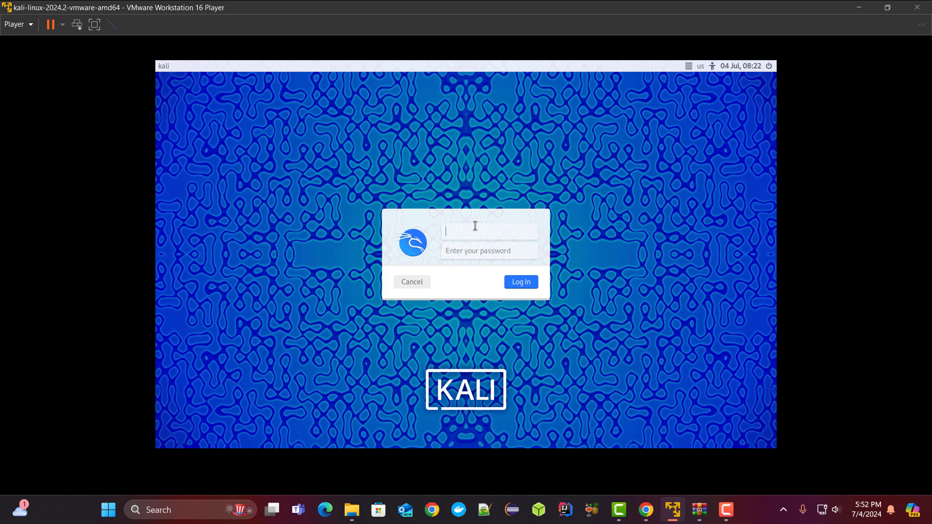
Log in to the Kali desktop with the default user name and account password
{"action": "key", "text": "Return"}
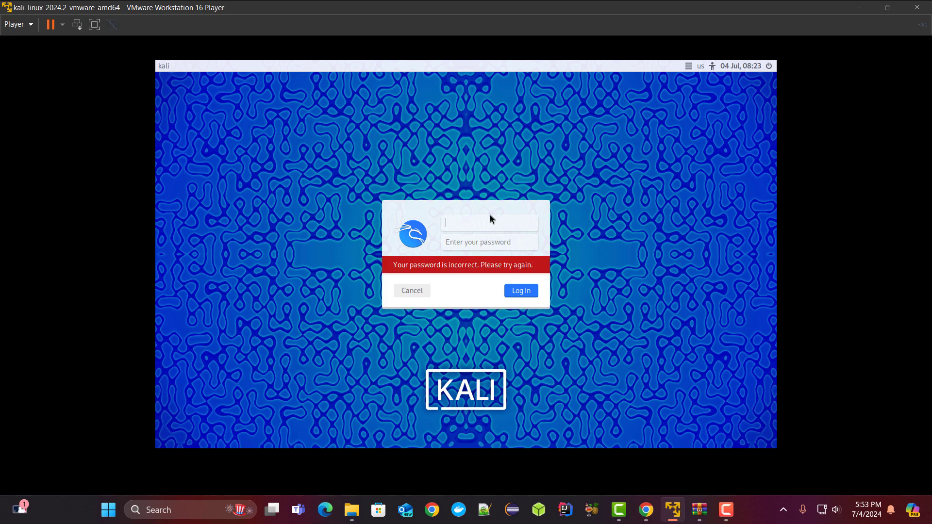
{"action": "type", "text": "kali"}
{"action": "key", "text": "Tab"}
{"action": "type", "text": "kali"}
{"action": "key", "text": "Return"}
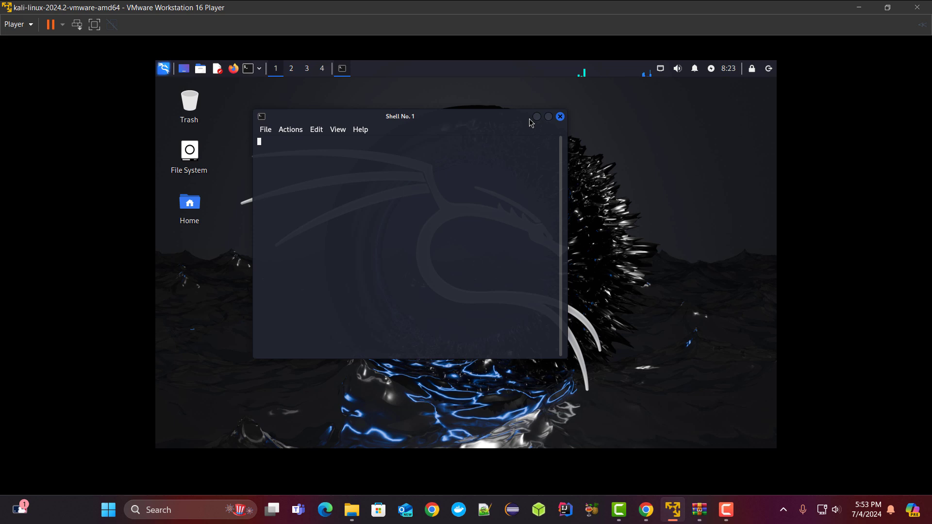
Maximize the terminal and run iwconfig, showing wlan0 in Managed mode
{"action": "left_click", "coordinate": [548, 117]}
{"action": "type", "text": "iwconfig"}
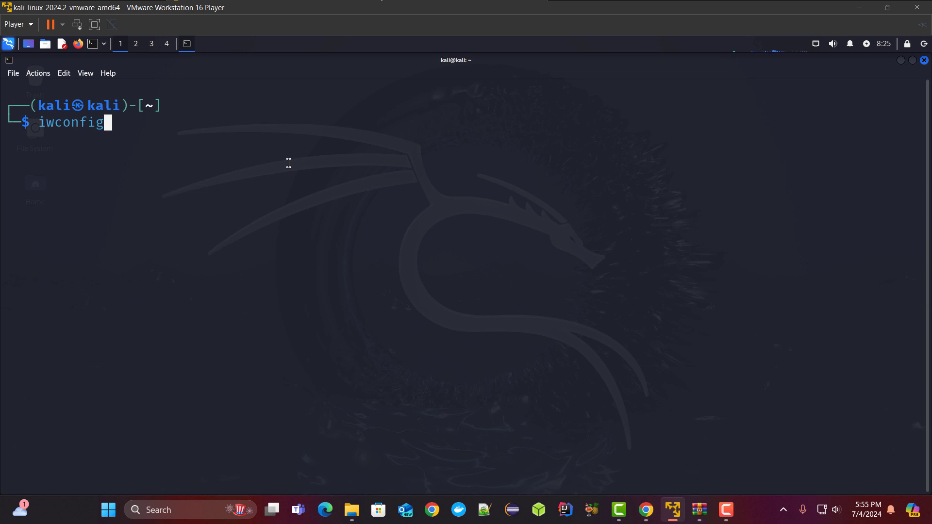
{"action": "key", "text": "Return"}
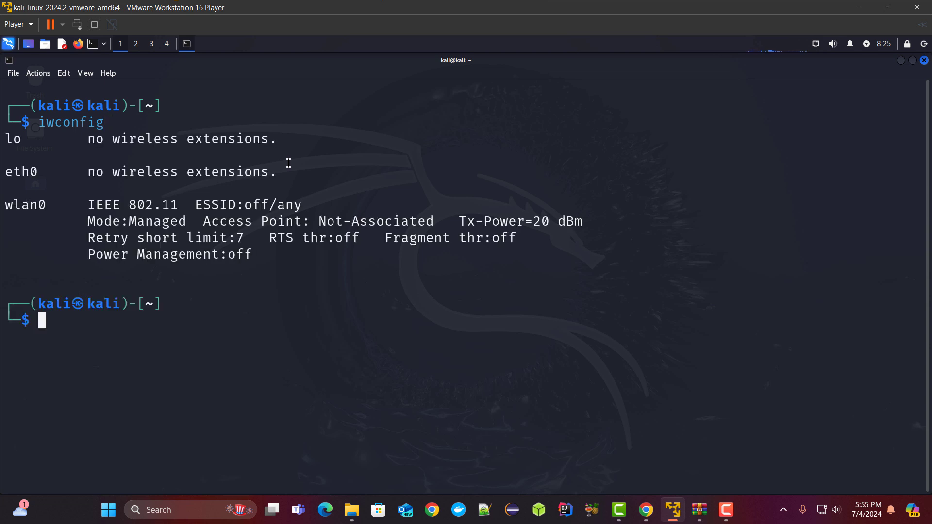
Highlight iwconfig and wlan0 in the output, then enter airmon-ng start wlan0
{"action": "double_click", "coordinate": [82, 123]}
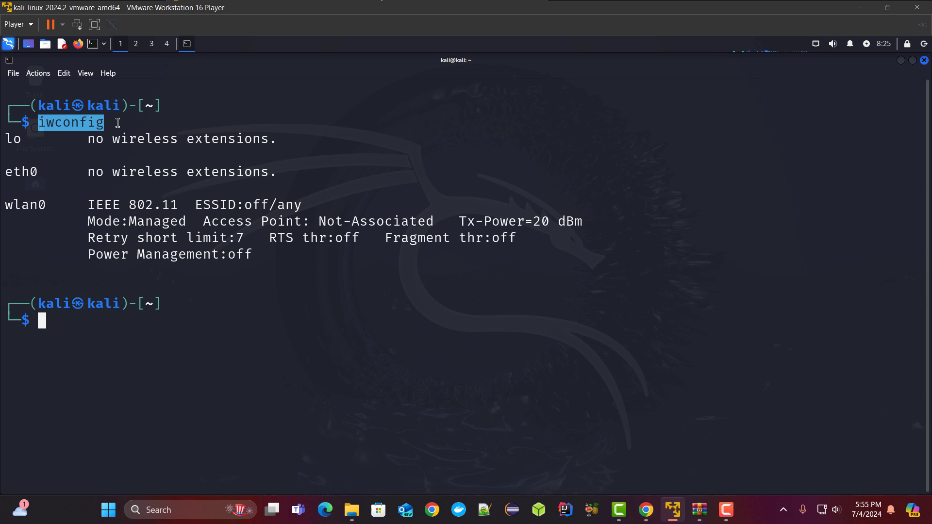
{"action": "double_click", "coordinate": [34, 205]}
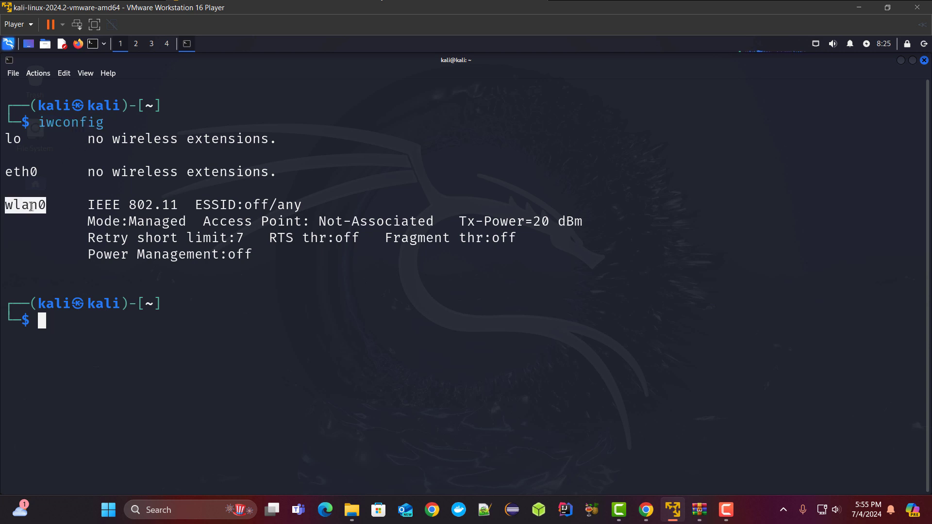
{"action": "left_click", "coordinate": [96, 323]}
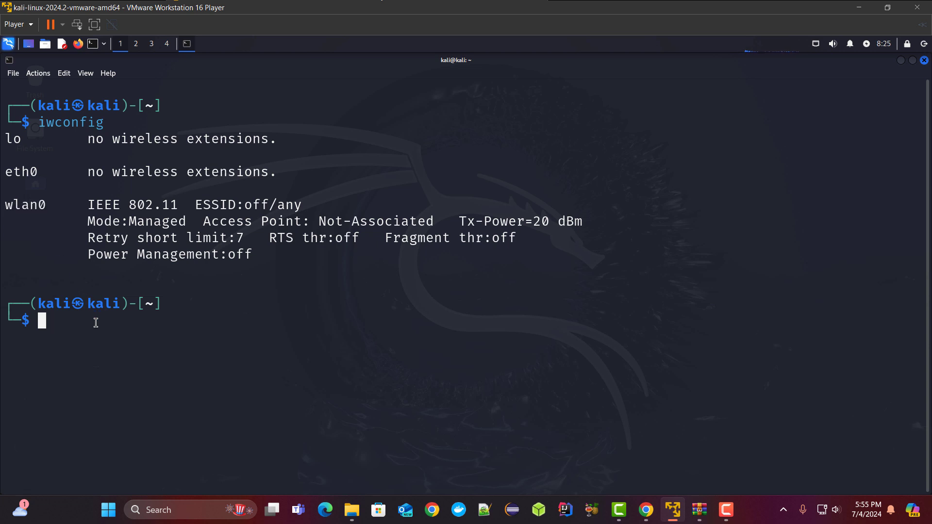
{"action": "type", "text": "airmon-ng start wlan0"}
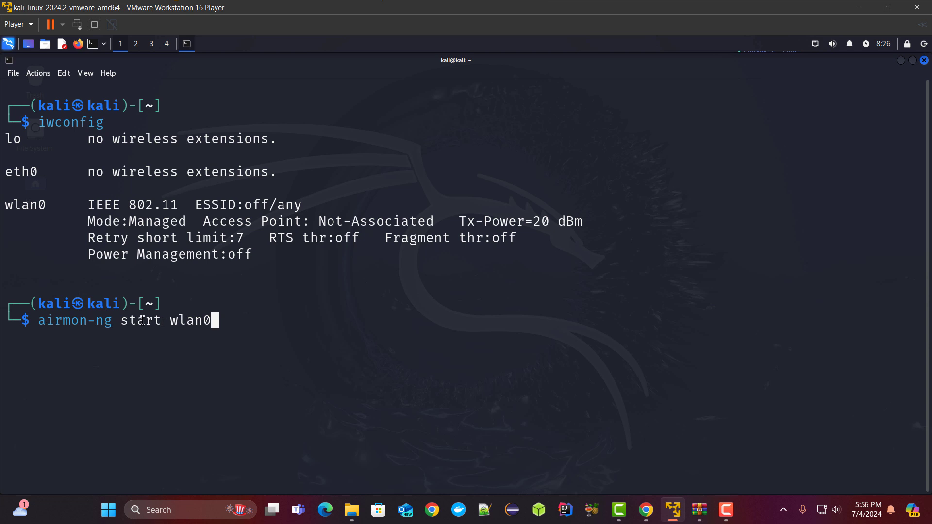
Rerun airmon-ng start wlan0 with sudo to create wlan0mon, highlighting the AR9271 chipset
{"action": "key", "text": "Return"}
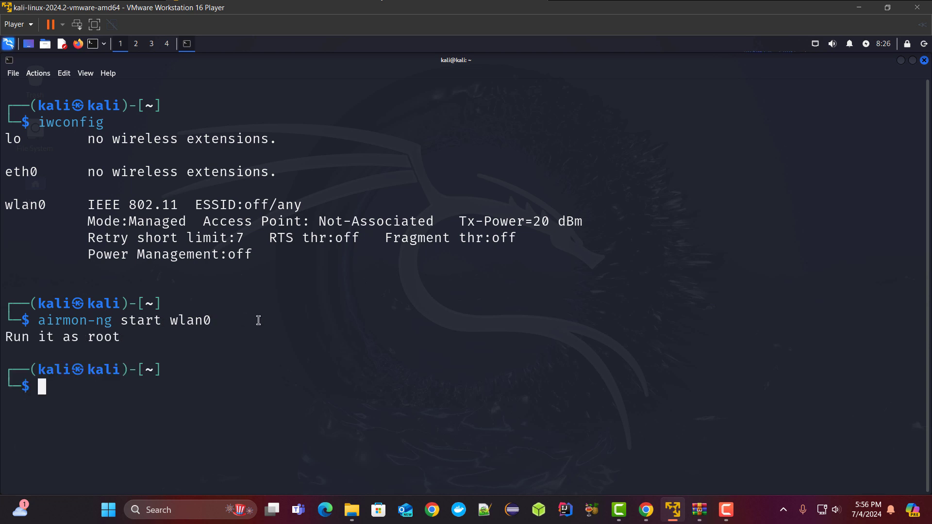
{"action": "key", "text": "Up"}
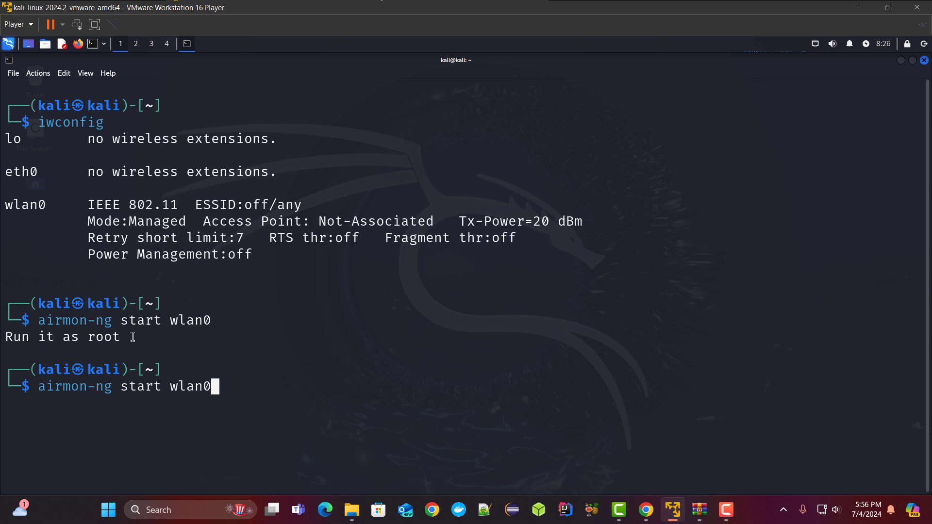
{"action": "key", "text": "Left"}
{"action": "key", "text": "Left"}
{"action": "key", "text": "Left"}
{"action": "key", "text": "Left"}
{"action": "key", "text": "Left"}
{"action": "key", "text": "Left"}
{"action": "key", "text": "Left"}
{"action": "key", "text": "Left"}
{"action": "key", "text": "Left"}
{"action": "key", "text": "Left"}
{"action": "key", "text": "Left"}
{"action": "key", "text": "Left"}
{"action": "key", "text": "Left"}
{"action": "key", "text": "Left"}
{"action": "key", "text": "Left"}
{"action": "key", "text": "Left"}
{"action": "key", "text": "Left"}
{"action": "key", "text": "Left"}
{"action": "key", "text": "Left"}
{"action": "key", "text": "Left"}
{"action": "key", "text": "Left"}
{"action": "type", "text": "sudo"}
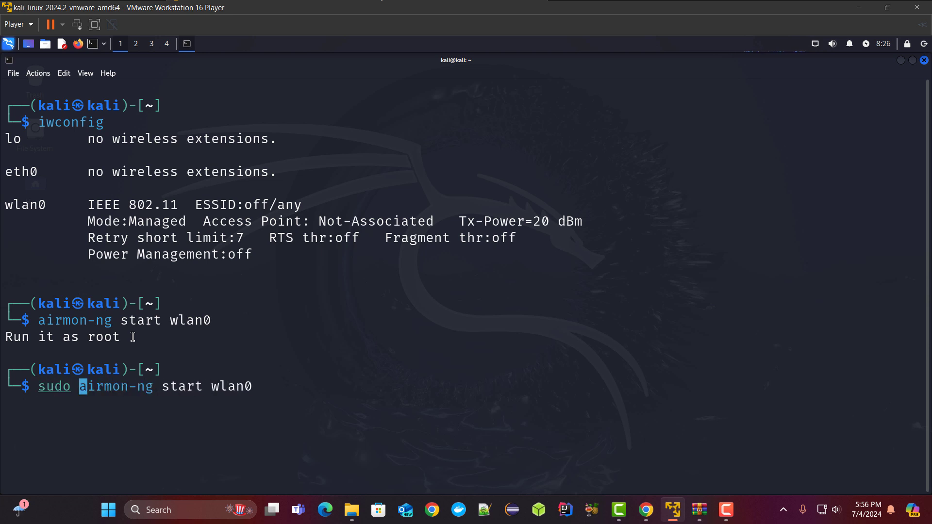
{"action": "key", "text": "Return"}
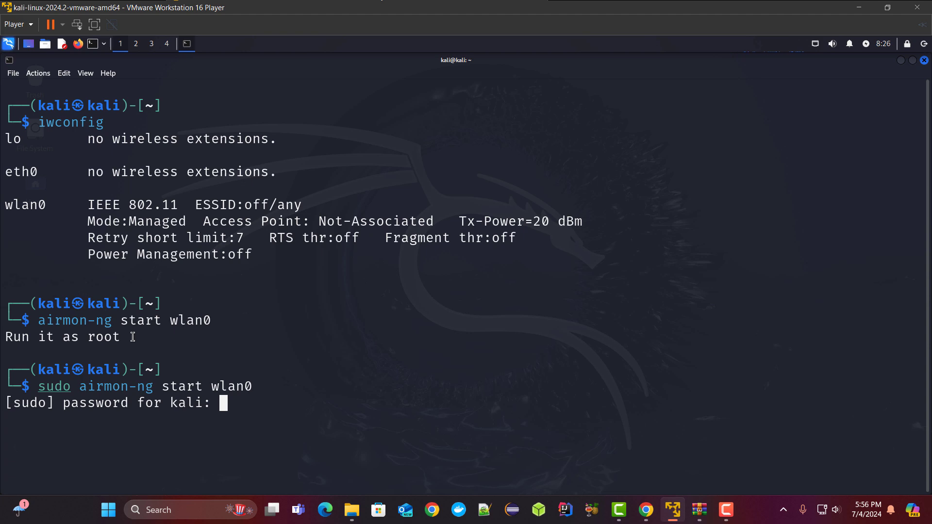
{"action": "key", "text": "Return"}
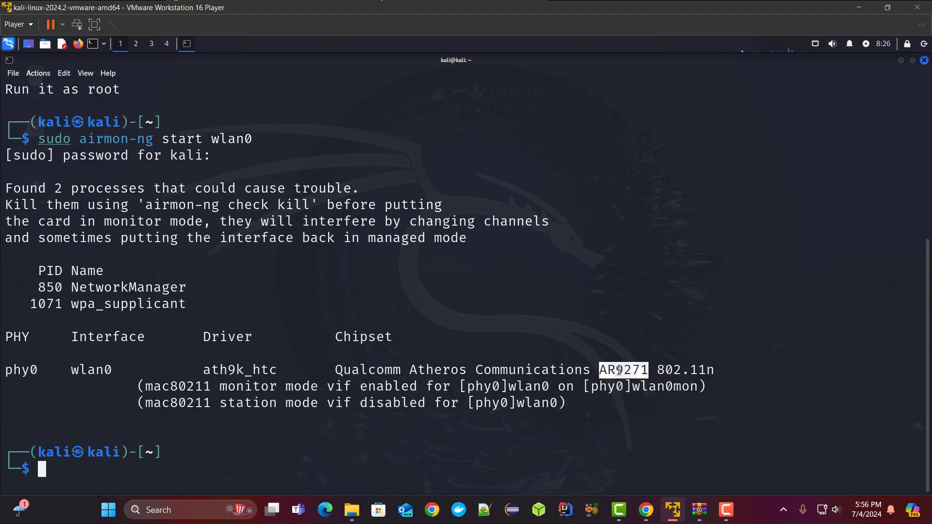
{"action": "left_click_drag", "start_coordinate": [601, 369], "coordinate": [645, 366]}
{"action": "left_click", "coordinate": [438, 455]}
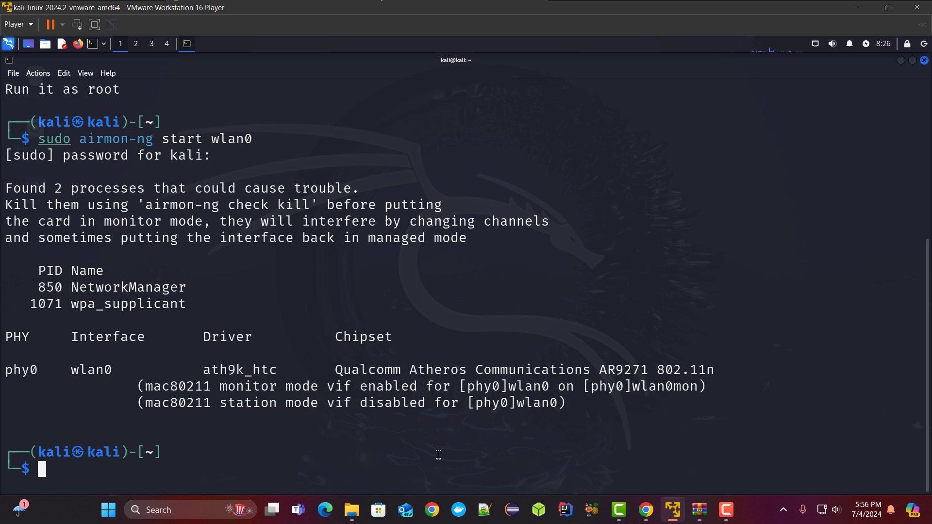
Rerun iwconfig and highlight wlan0mon, now in Monitor mode at 2.457 GHz
{"action": "key", "text": "Up"}
{"action": "key", "text": "Up"}
{"action": "key", "text": "Up"}
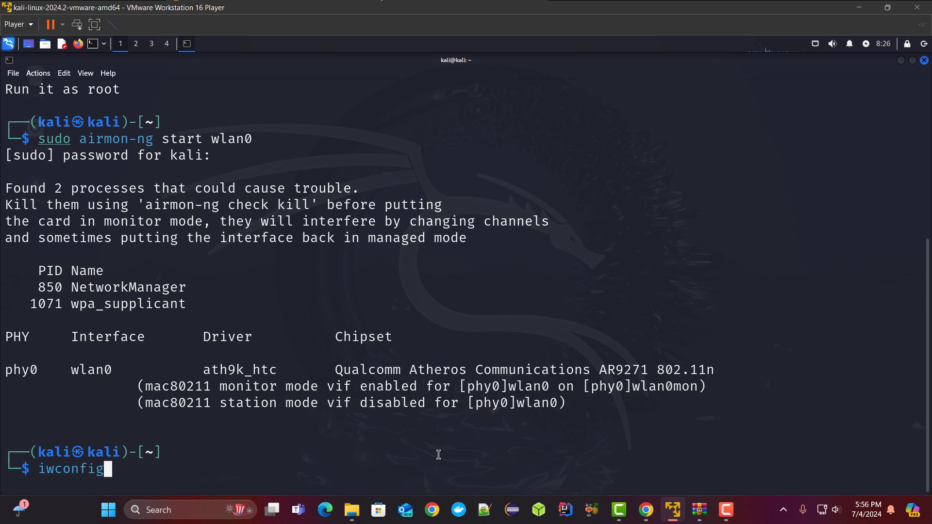
{"action": "key", "text": "Return"}
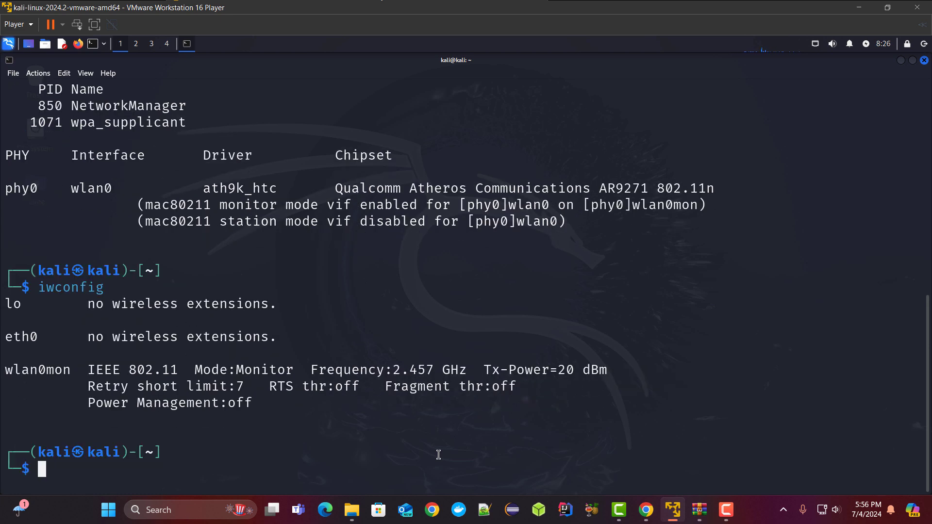
{"action": "double_click", "coordinate": [39, 377]}
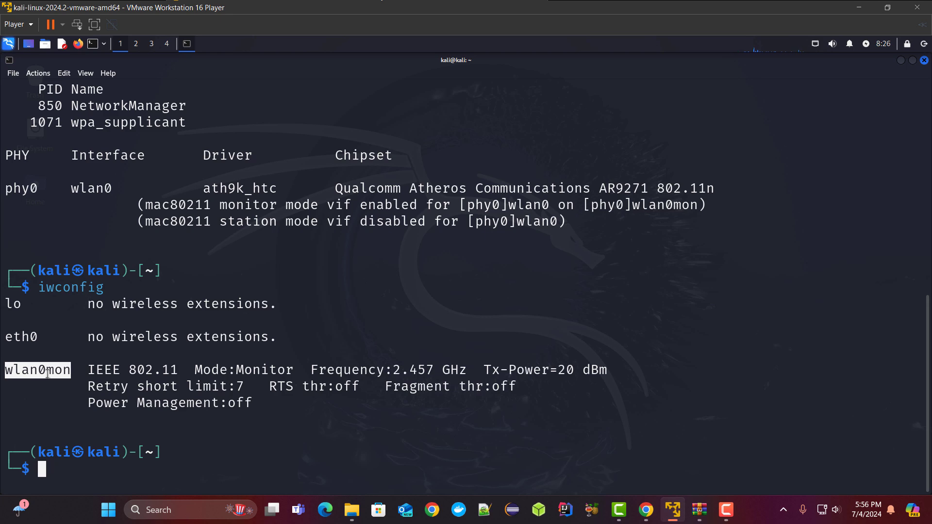
{"action": "left_click", "coordinate": [67, 400]}
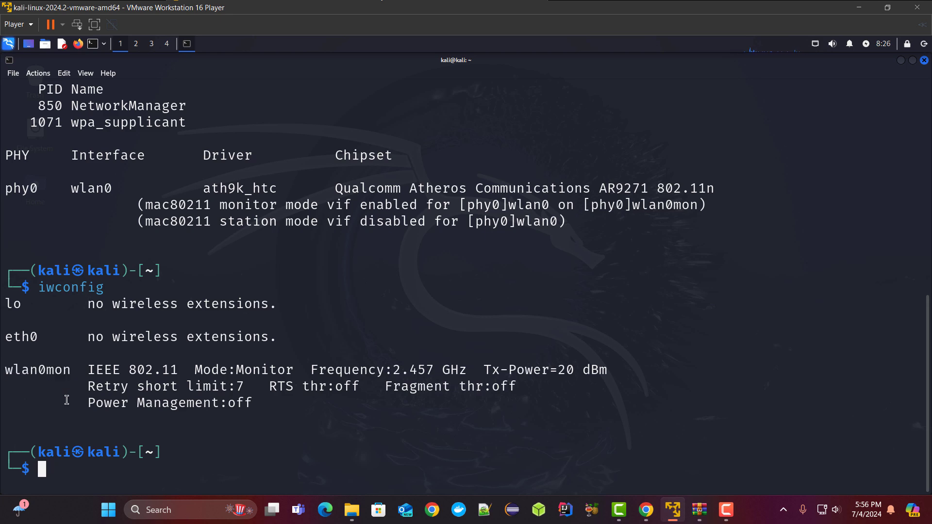